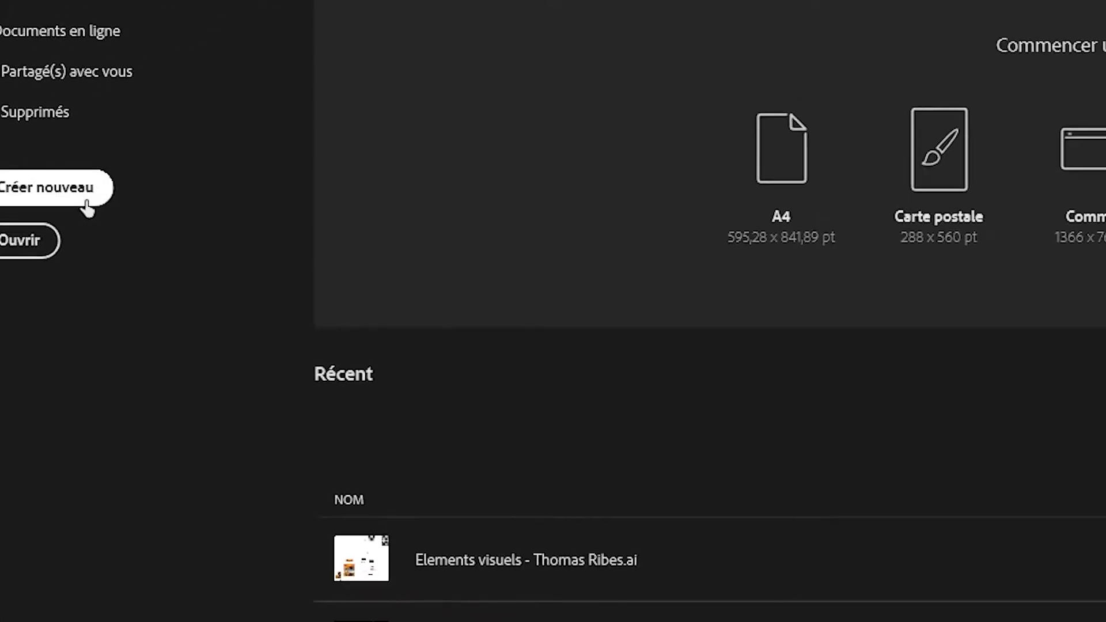
- Start a new document and browse the blank presets and templates for Mobile, Web and Film et vidéo
left_click(86, 199)
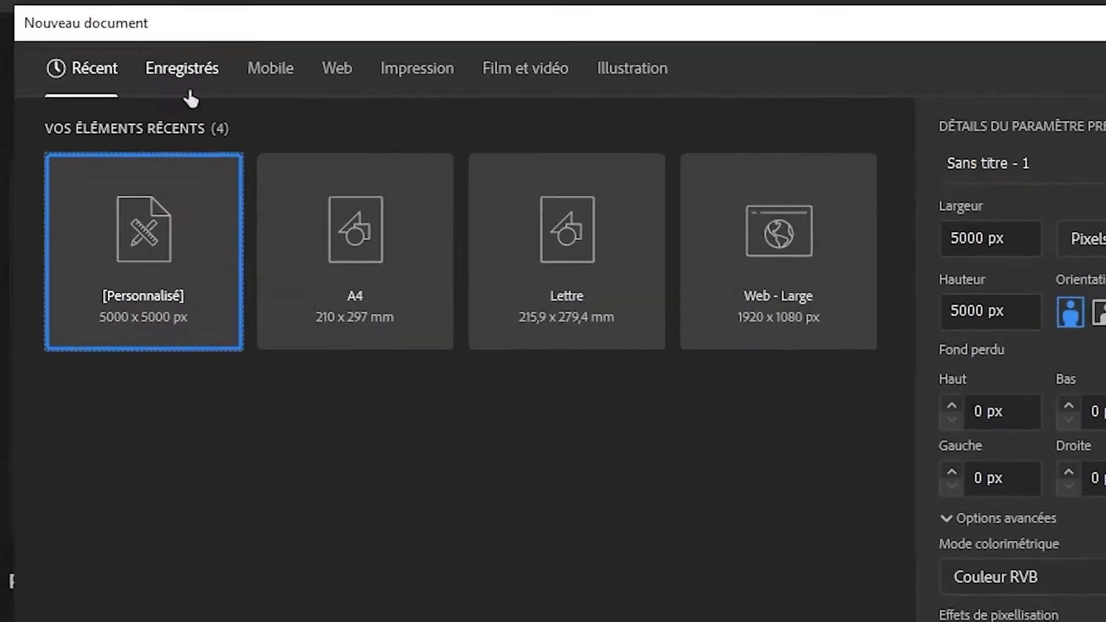
left_click(282, 72)
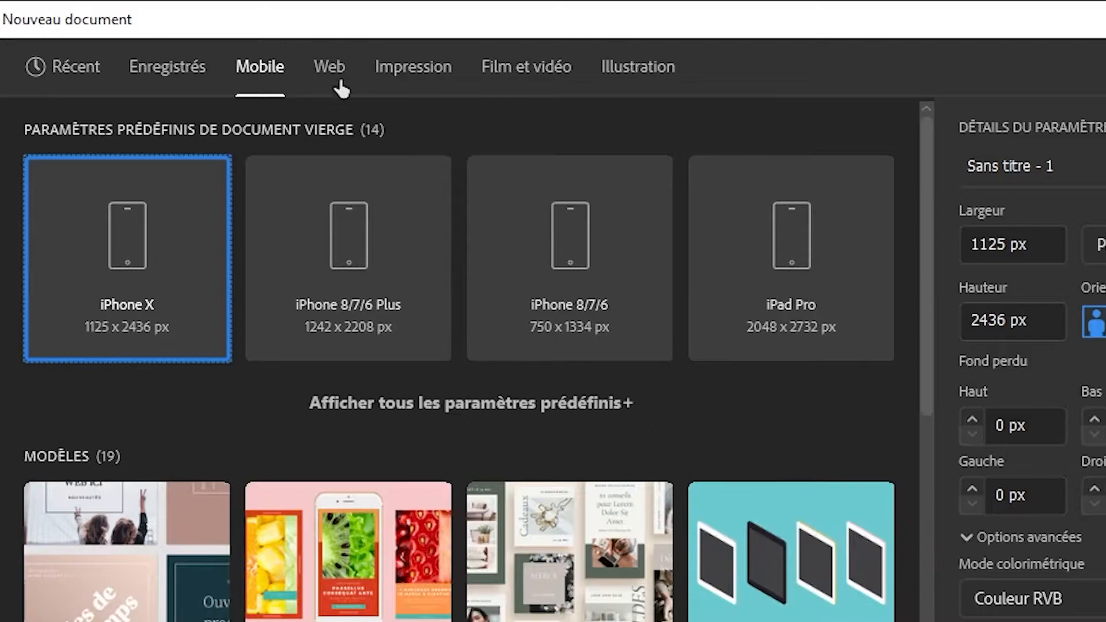
left_click(343, 80)
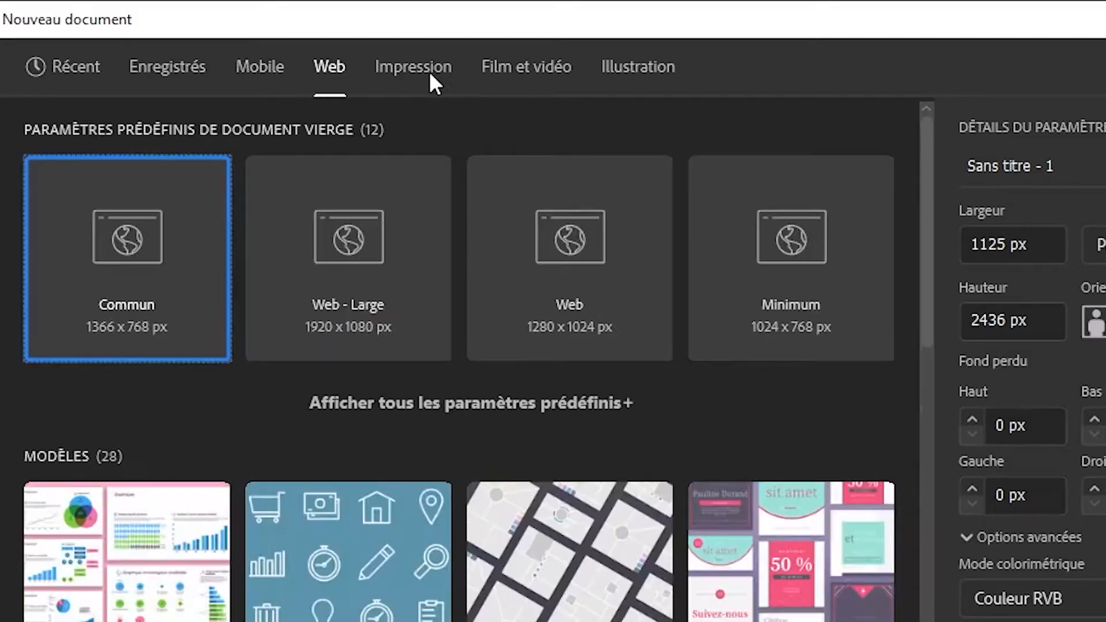
left_click(259, 69)
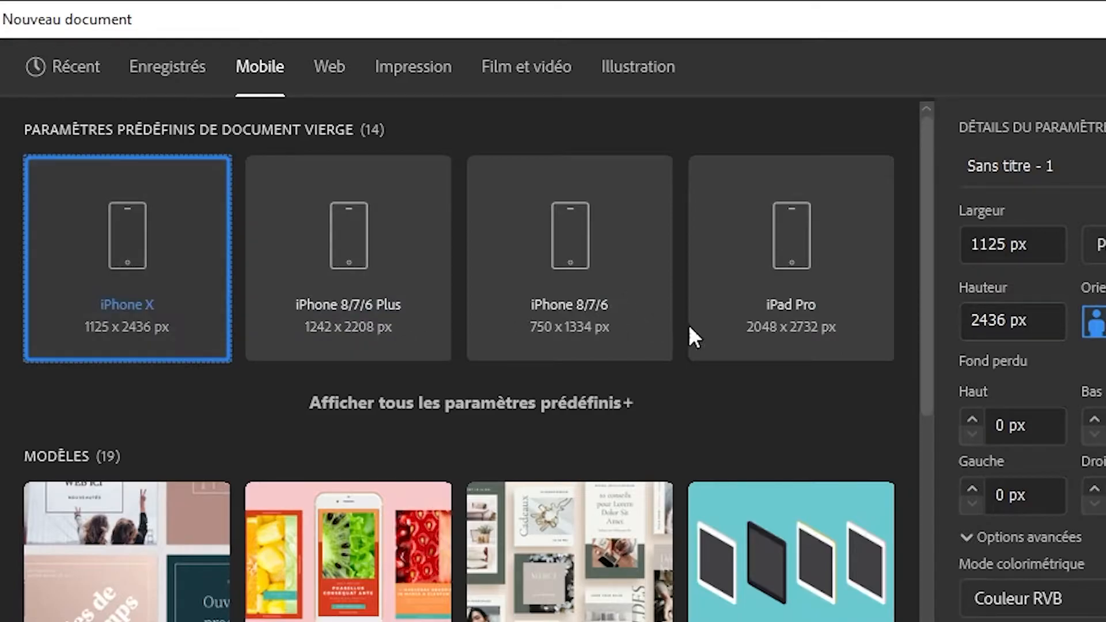
scroll(322, 485, "down", 5)
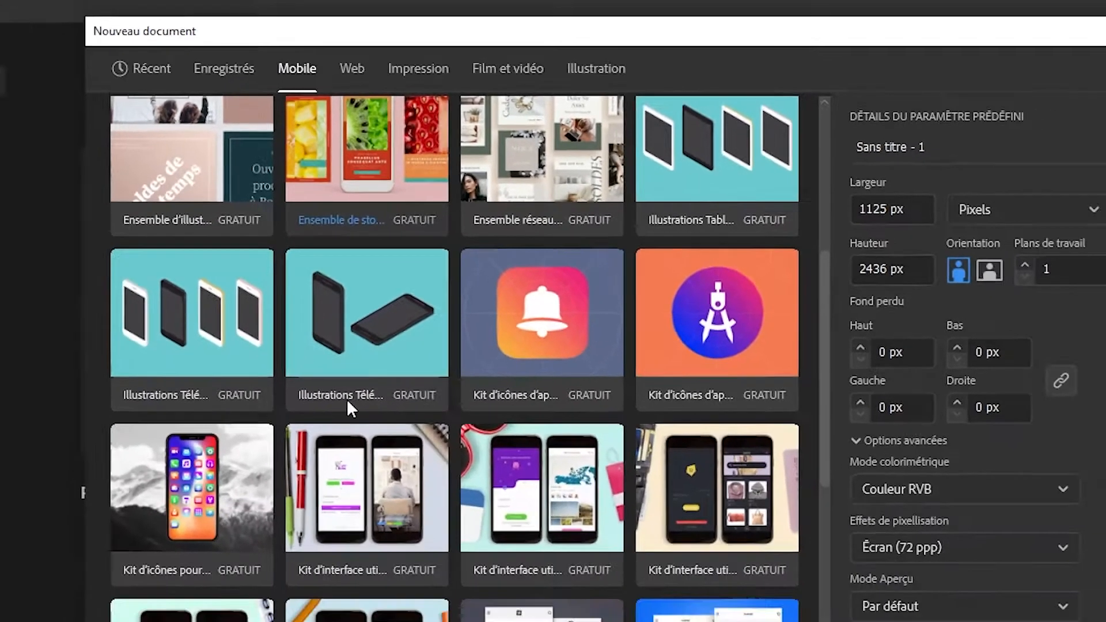
scroll(347, 398, "up", 2)
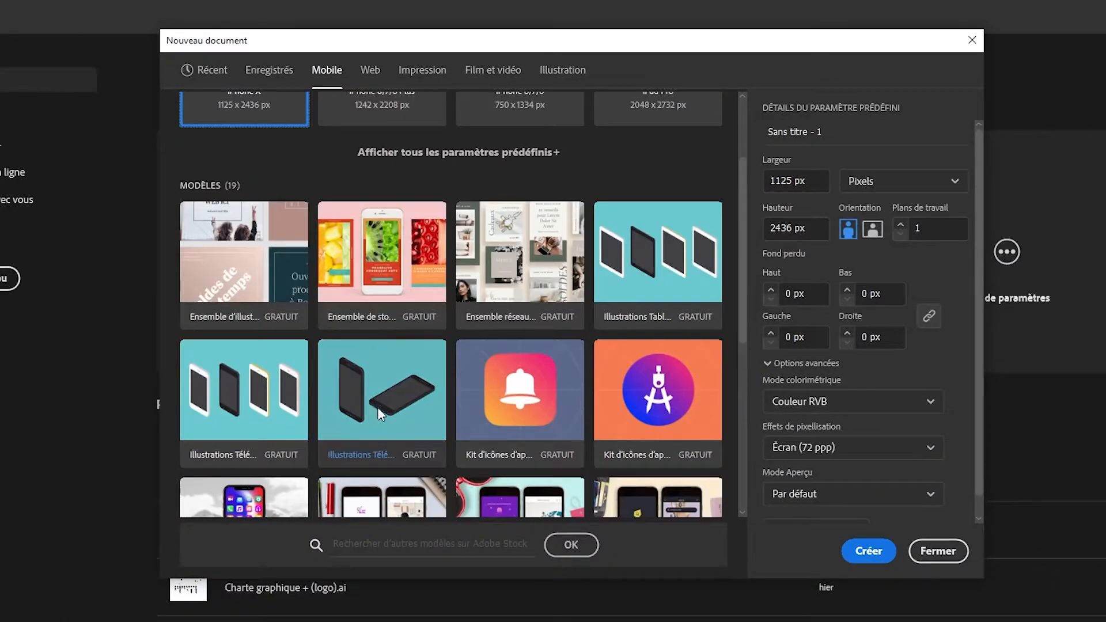
scroll(369, 362, "down", 2)
scroll(366, 345, "up", 2)
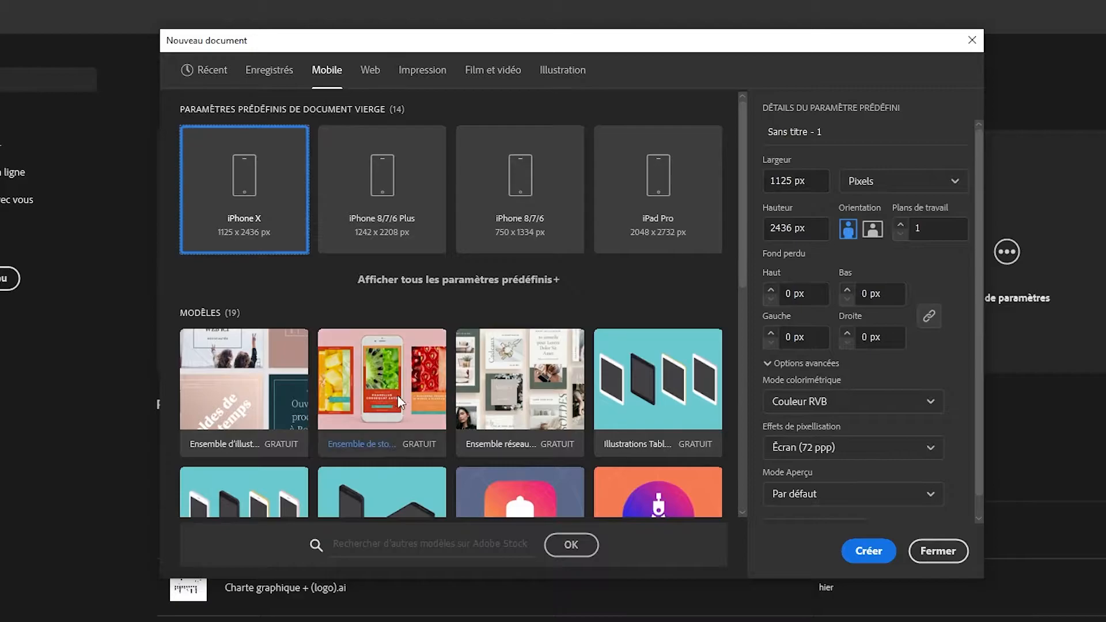
scroll(518, 455, "down", 2)
scroll(474, 435, "up", 3)
left_click(370, 69)
left_click(493, 70)
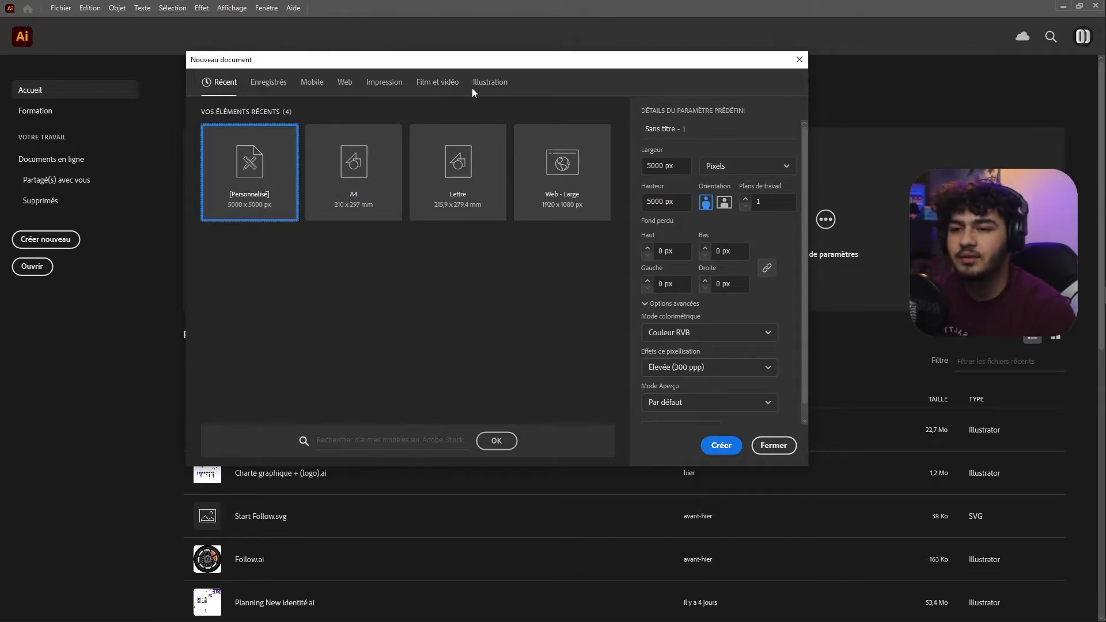
- Choose the Web - Large preset (1920 x 1080 px) and name the document "Tuto youtube"
left_click(342, 86)
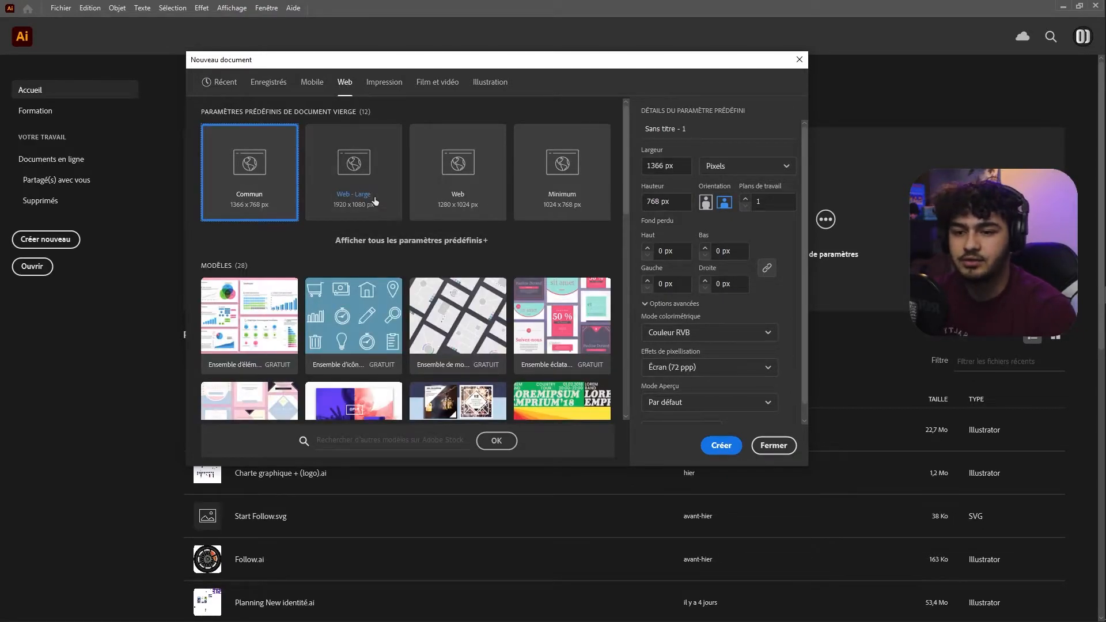
left_click(368, 216)
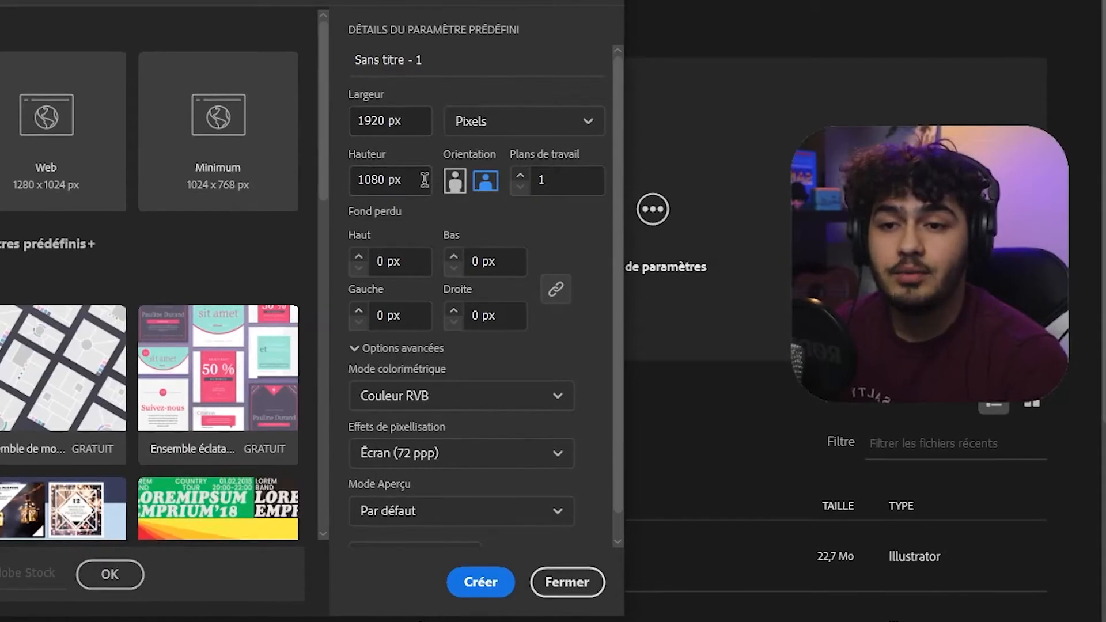
left_click(376, 60)
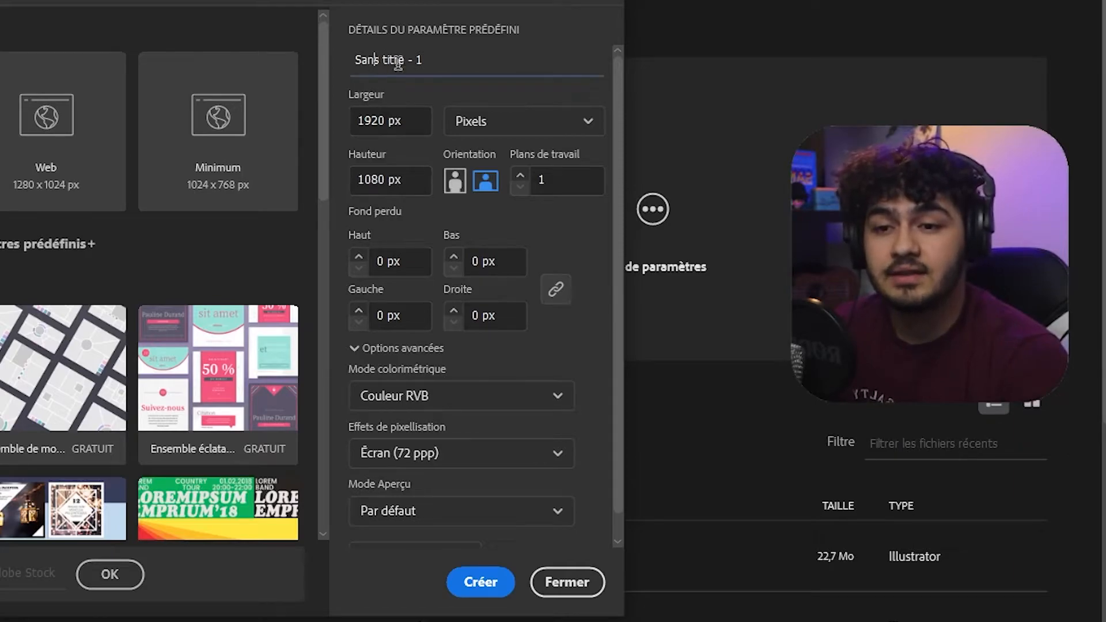
left_click(427, 64)
key("ctrl+a")
key("BackSpace")
type("Tuto youtube")
- Review the available measurement units for the document size and keep Pixels
left_click(407, 120)
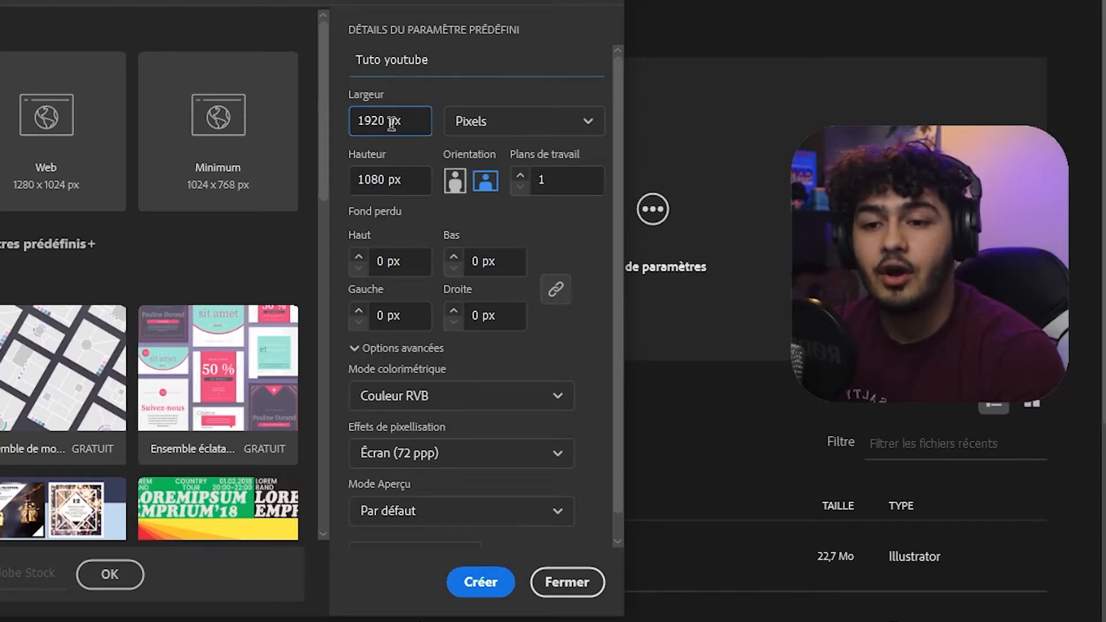
left_click(529, 121)
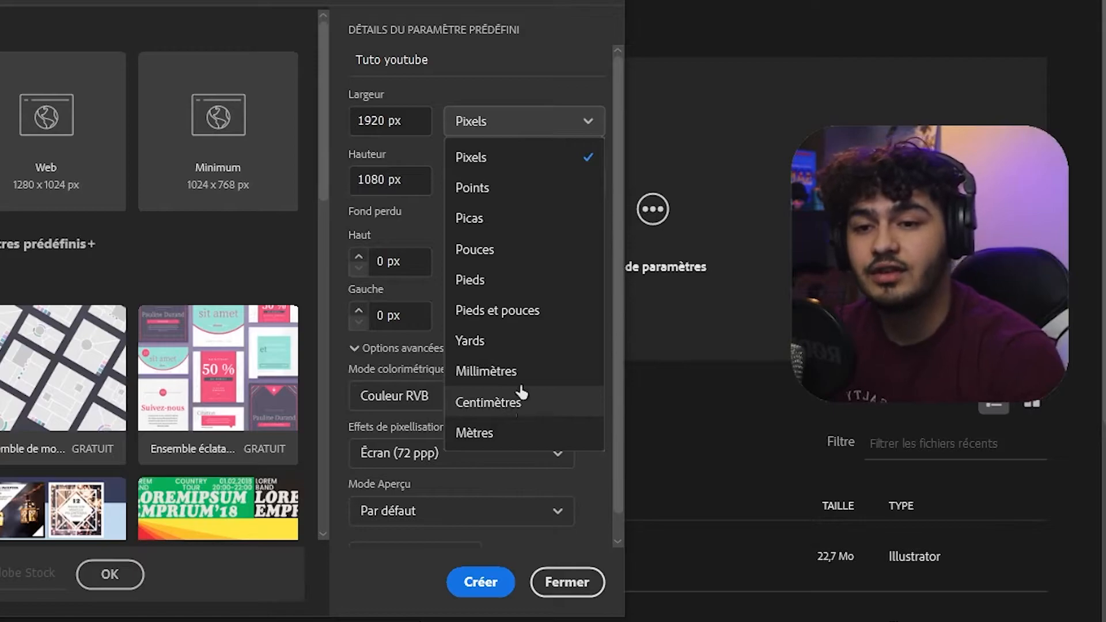
left_click(519, 166)
left_click_drag(377, 121, 413, 122)
- Extend the document name to "Tuto youtube - element visuels"
left_click(413, 122)
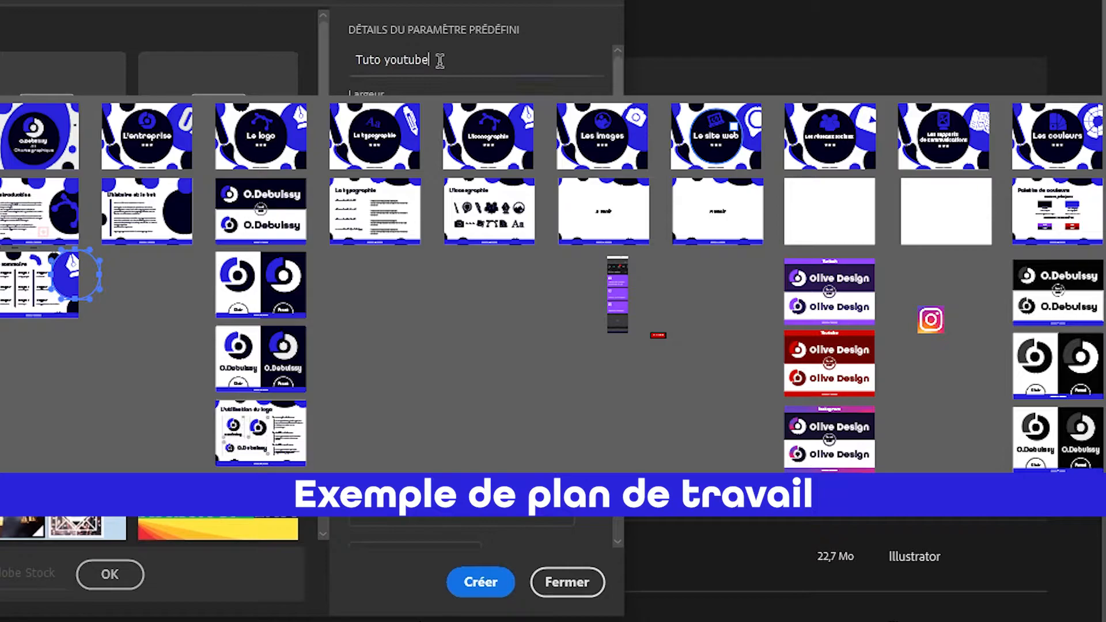
type("- ")
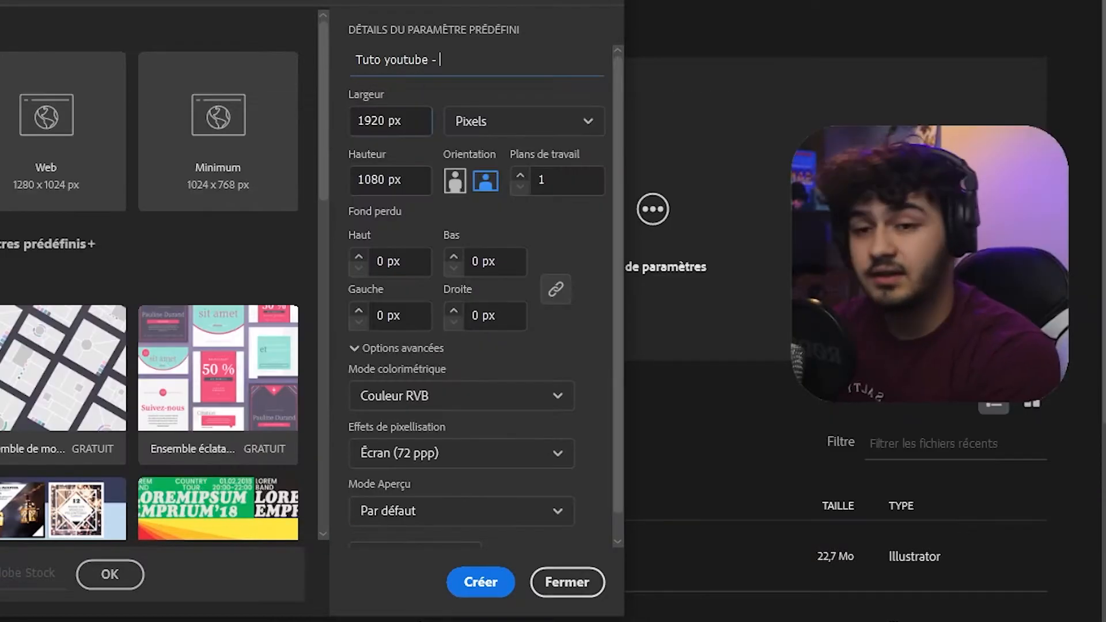
type("element")
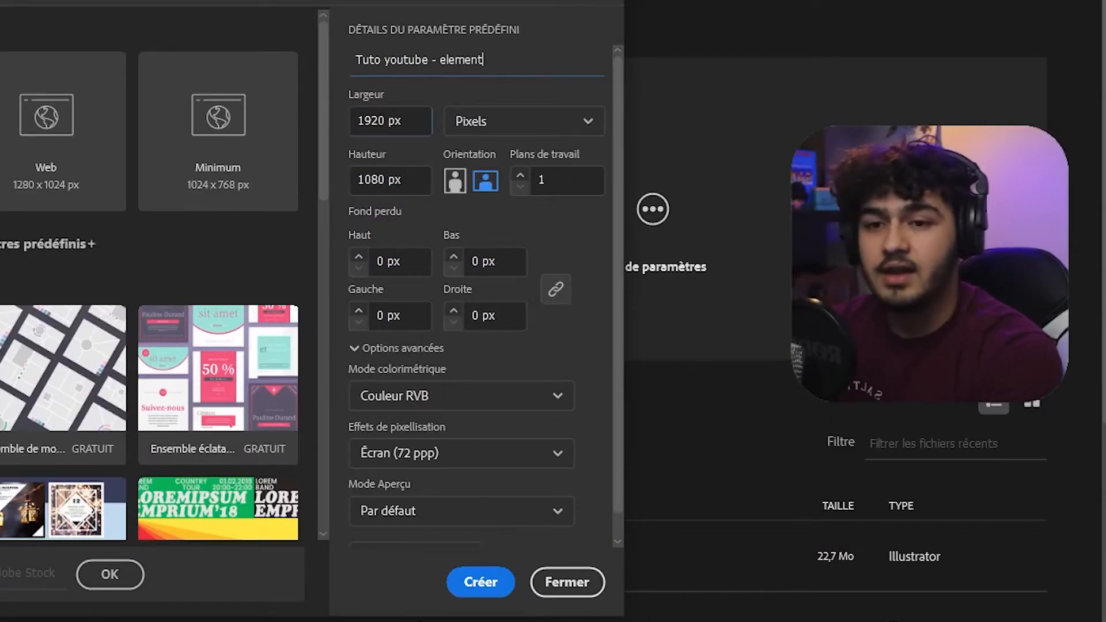
type(" visuels")
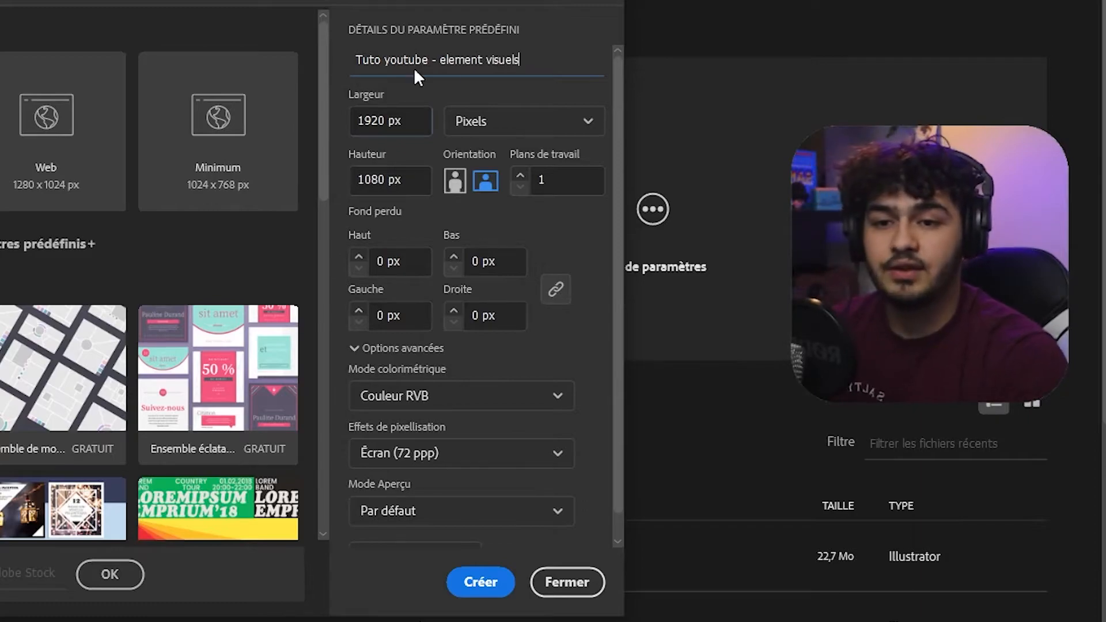
- Set the document's width and height to 5000 px each
left_click(403, 121)
type("5000")
left_click(399, 179)
type("5000")
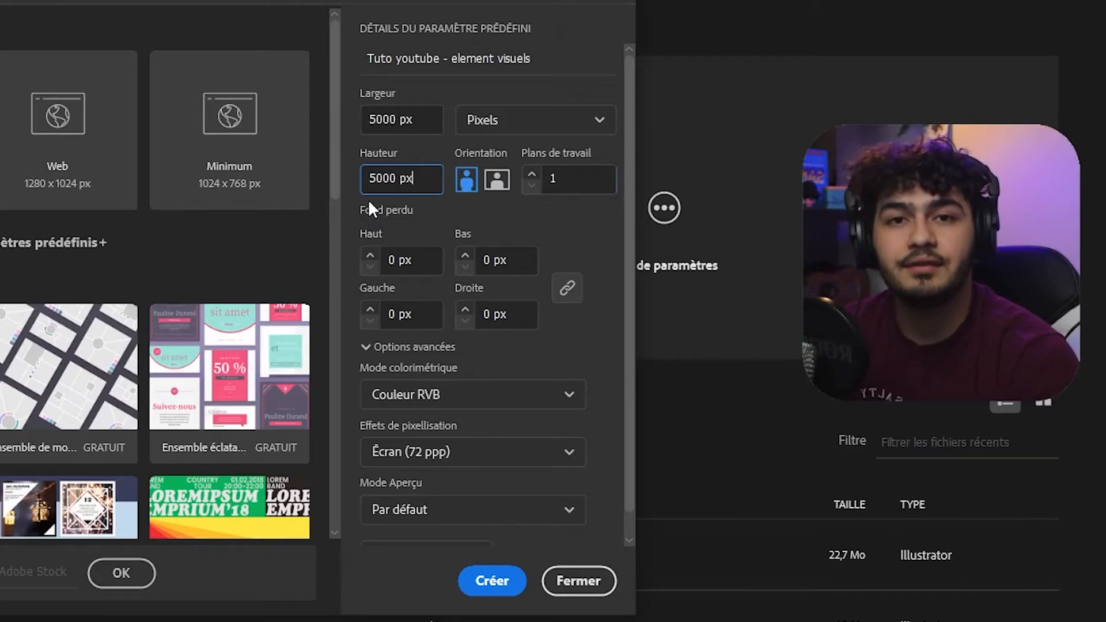
left_click(400, 193)
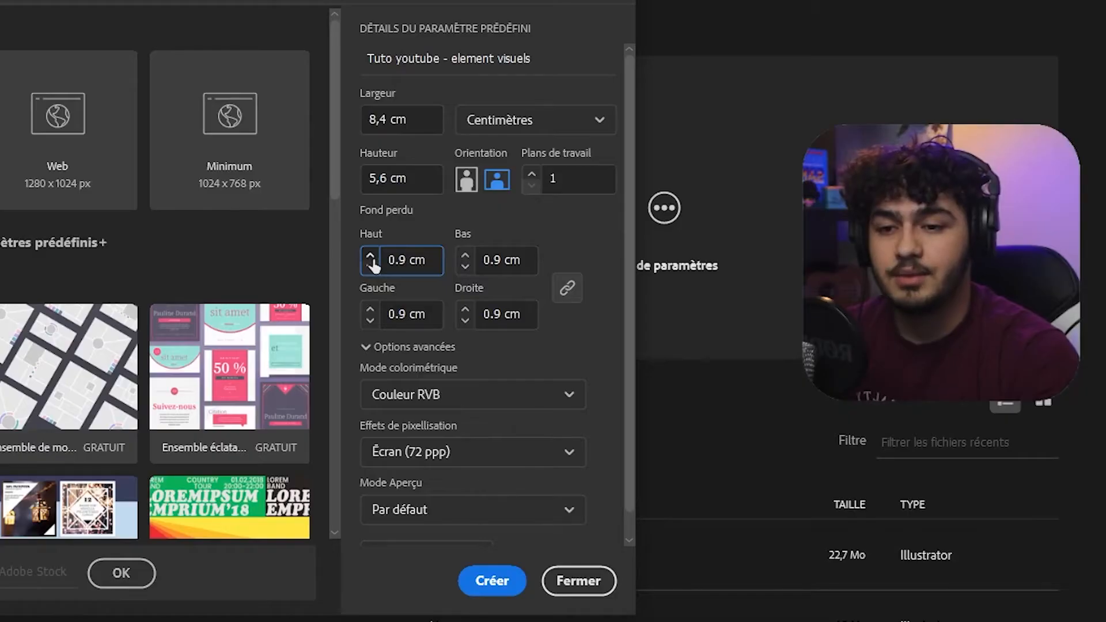
- Try a bleed of 1.2 cm on all sides and reset it to 0
left_click(370, 255)
left_click(370, 255)
left_click(370, 256)
left_click_drag(388, 259, 433, 257)
type("0")
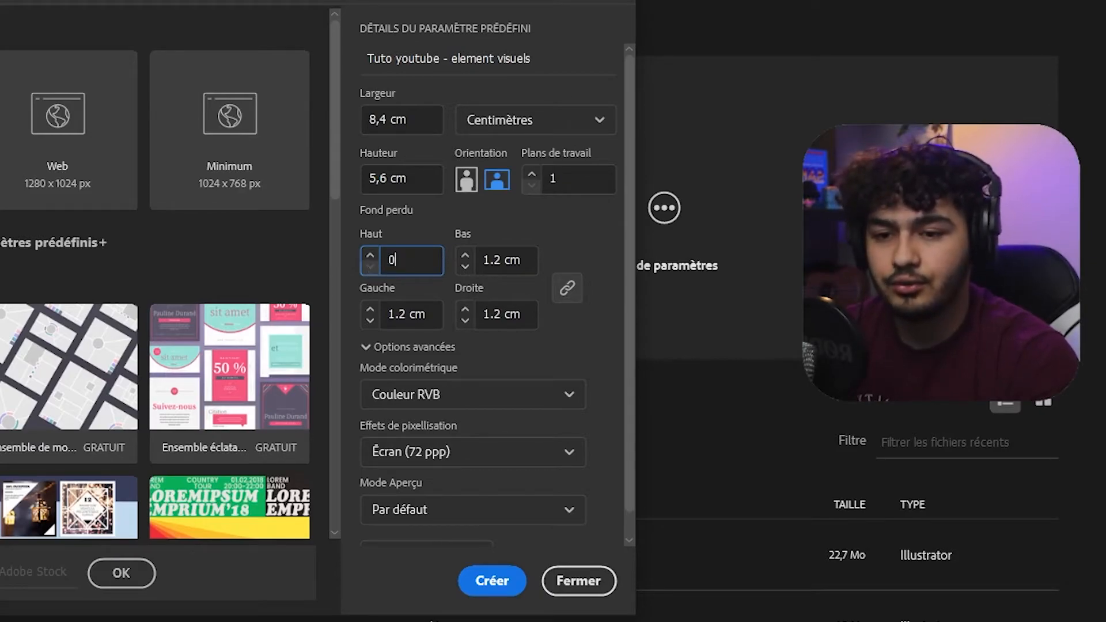
left_click(368, 269)
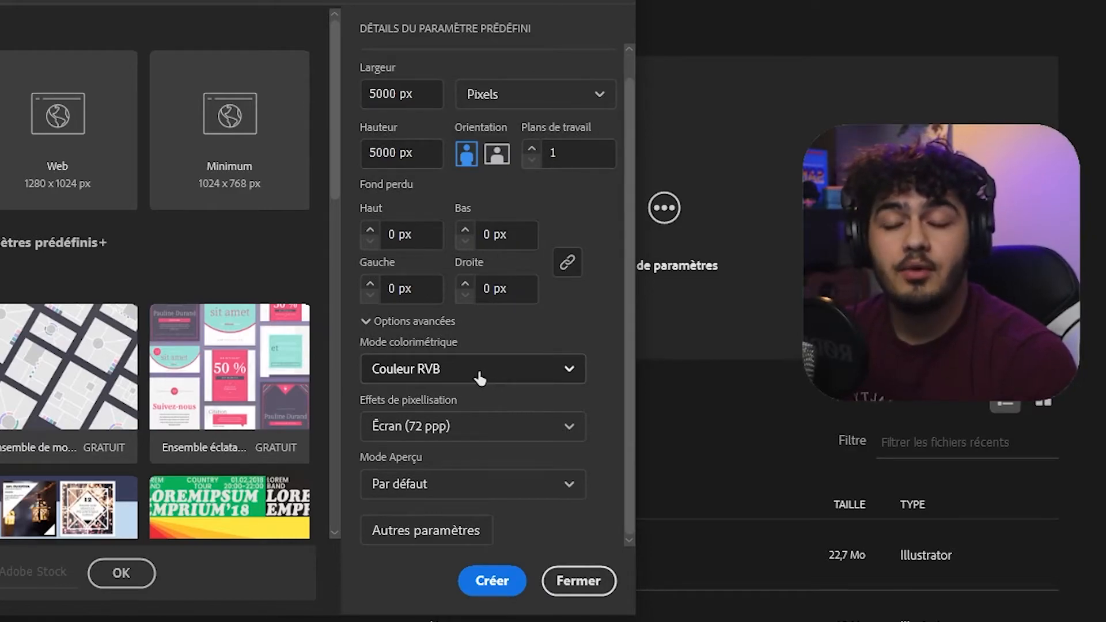
- Set the document's colour mode to Couleur CMJN
left_click(482, 371)
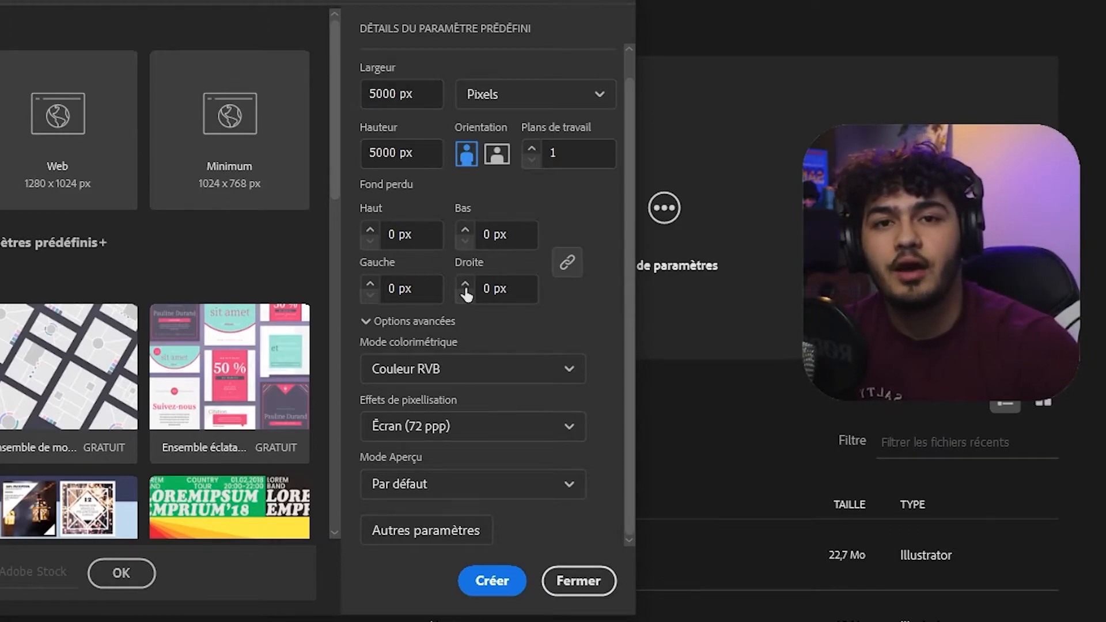
left_click(486, 362)
left_click(458, 437)
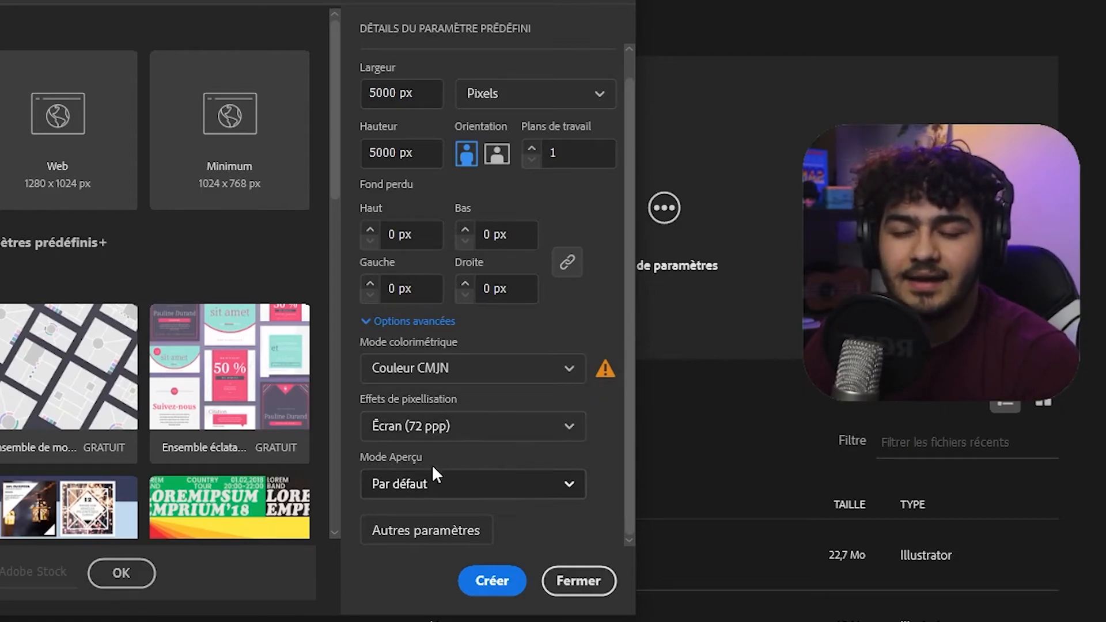
- Set the raster effects to Élevée (300 ppp) and review the preview mode options, keeping Par défaut
left_click(498, 429)
left_click(484, 460)
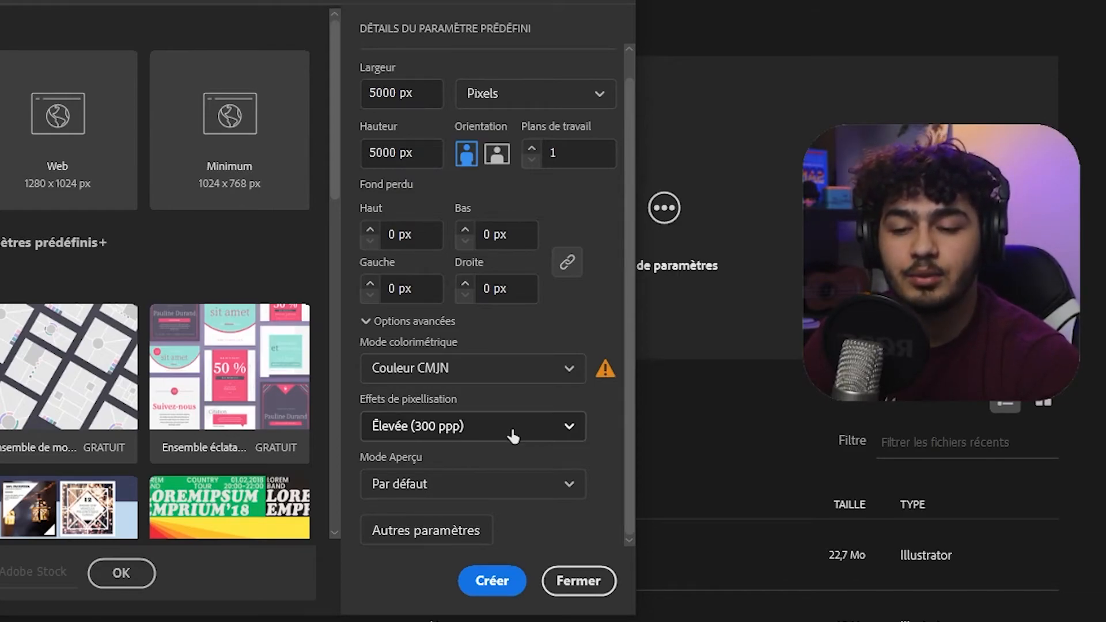
left_click(449, 491)
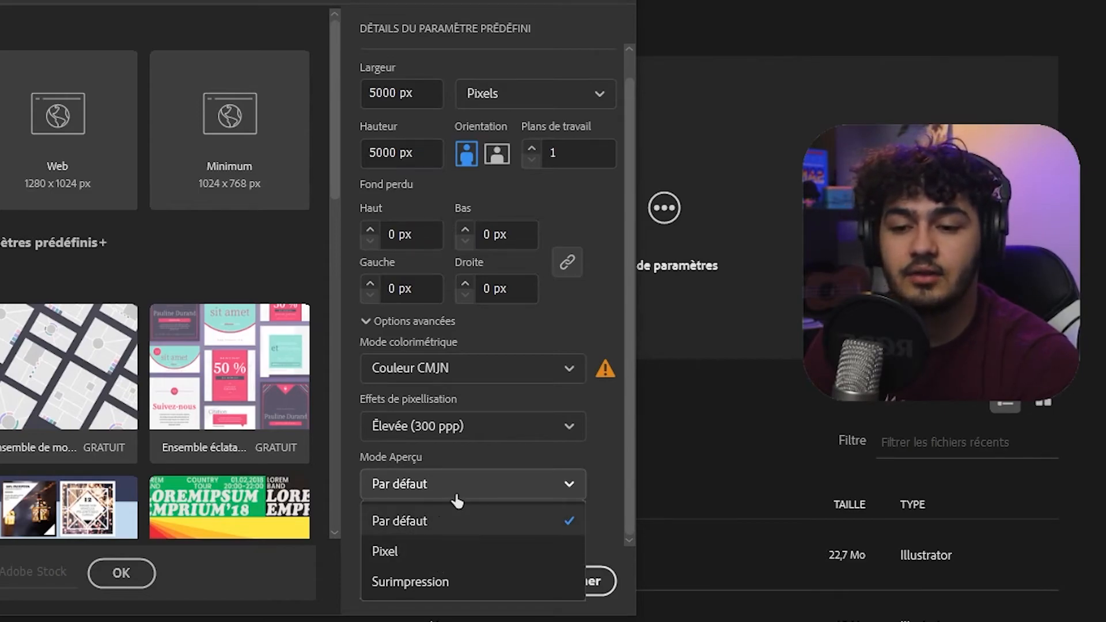
left_click(455, 496)
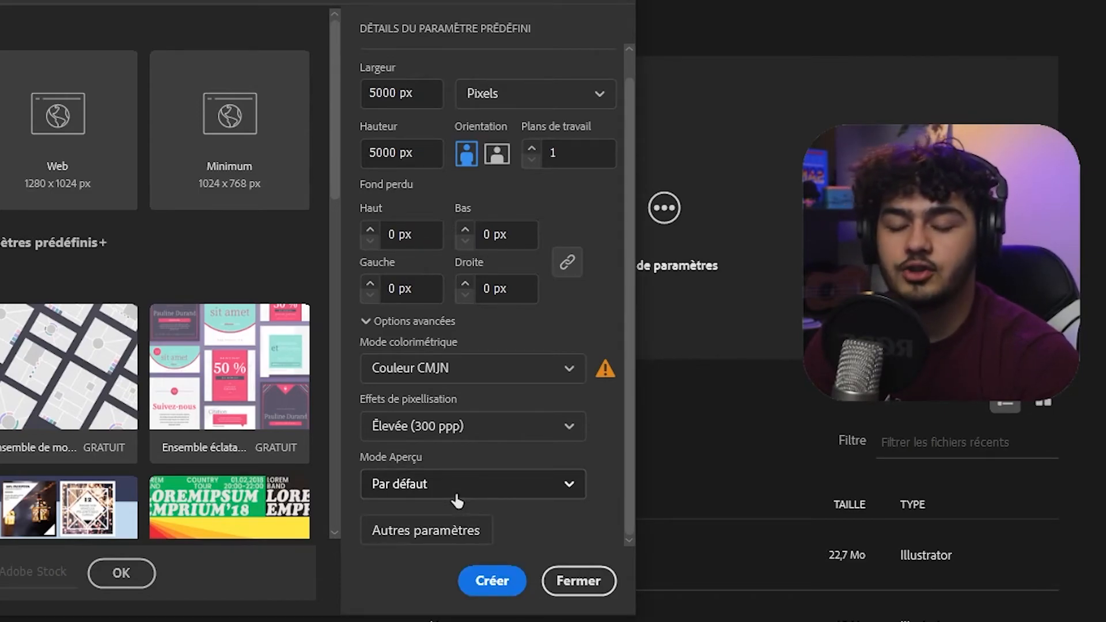
left_click(456, 494)
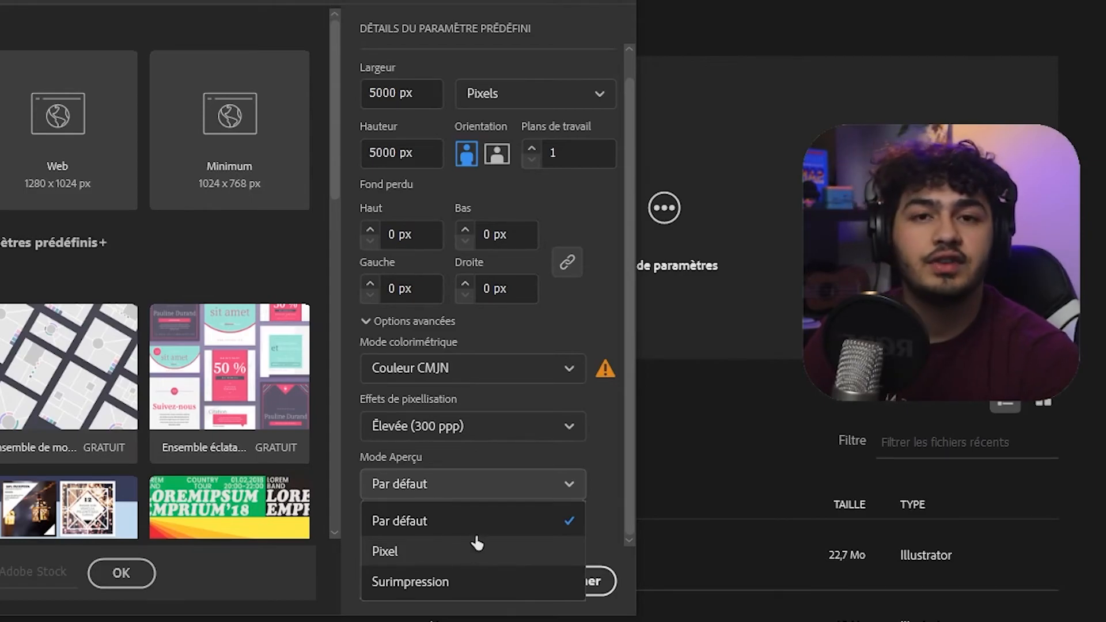
left_click(512, 487)
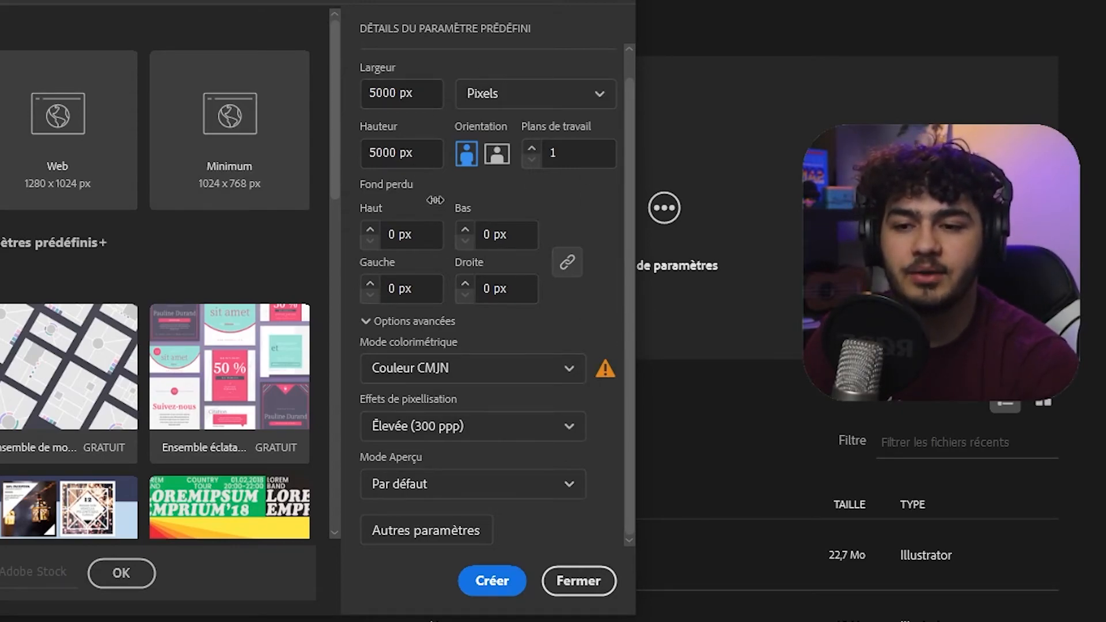
- Switch the document's colour mode to Couleur RVB
left_click(465, 379)
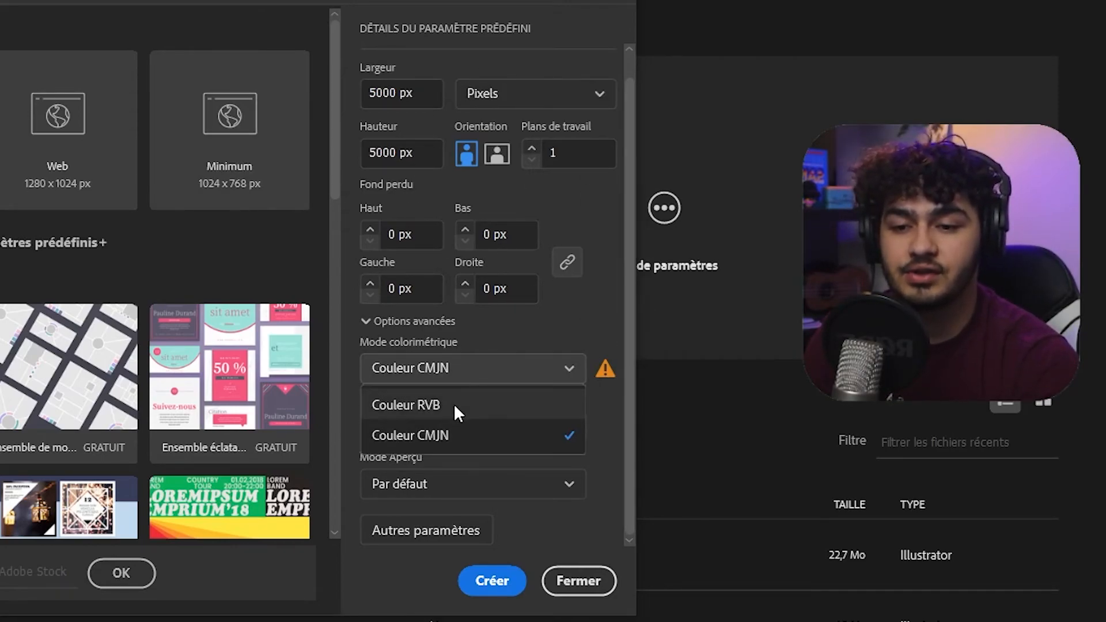
left_click(454, 404)
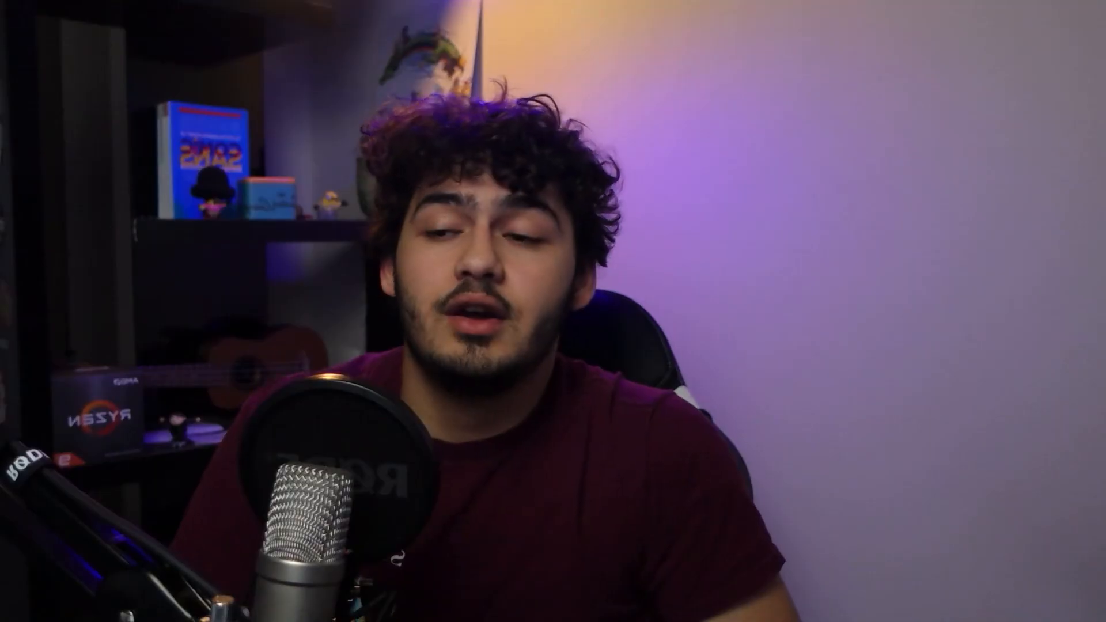